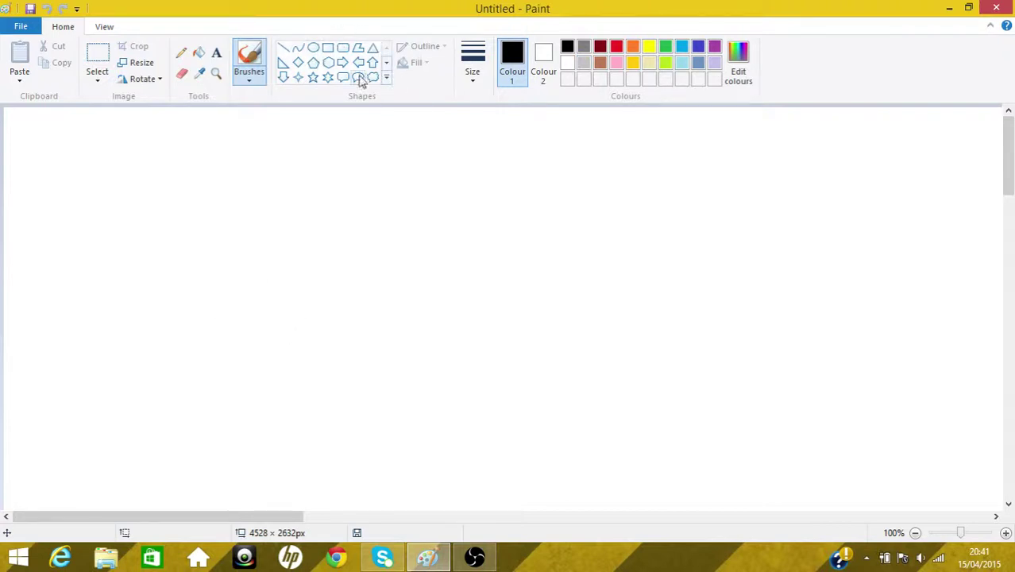
# Draw a black brush outline of a hand with four fingers and a forearm running off the canvas edge.
pyautogui.click(247, 78)
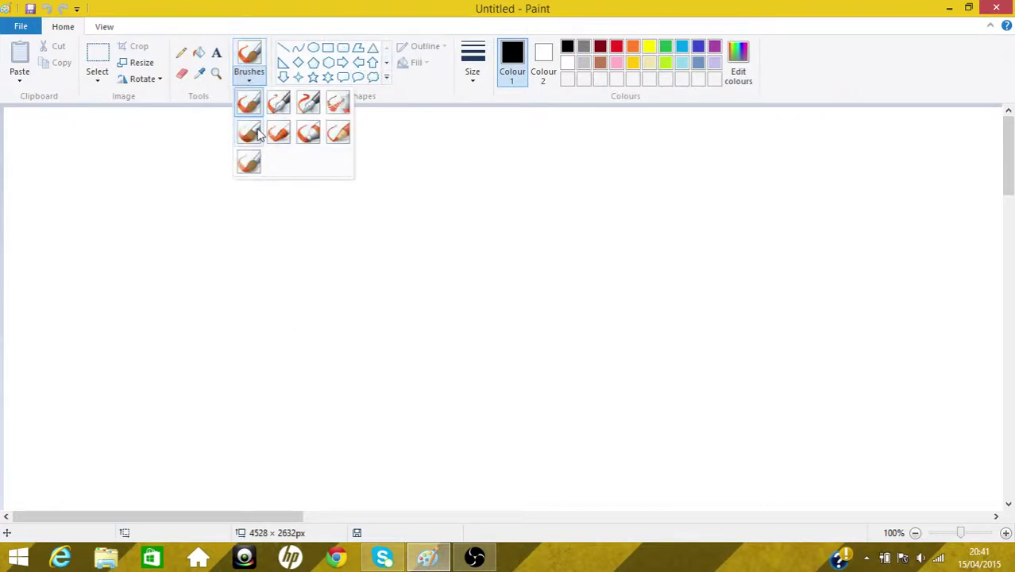
pyautogui.click(249, 106)
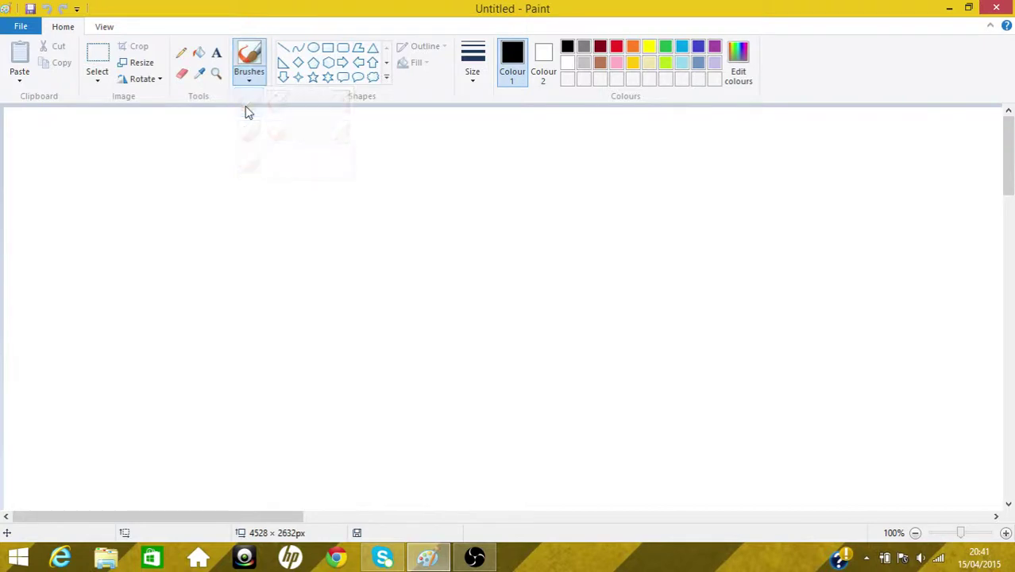
pyautogui.moveTo(278, 276)
pyautogui.mouseDown()
pyautogui.moveTo(274, 240)
pyautogui.moveTo(286, 220)
pyautogui.moveTo(313, 245)
pyautogui.moveTo(313, 294)
pyautogui.moveTo(384, 235)
pyautogui.moveTo(371, 326)
pyautogui.moveTo(374, 310)
pyautogui.moveTo(433, 298)
pyautogui.moveTo(362, 381)
pyautogui.moveTo(411, 389)
pyautogui.moveTo(402, 439)
pyautogui.moveTo(369, 452)
pyautogui.moveTo(309, 419)
pyautogui.moveTo(170, 444)
pyautogui.moveTo(109, 430)
pyautogui.mouseUp()
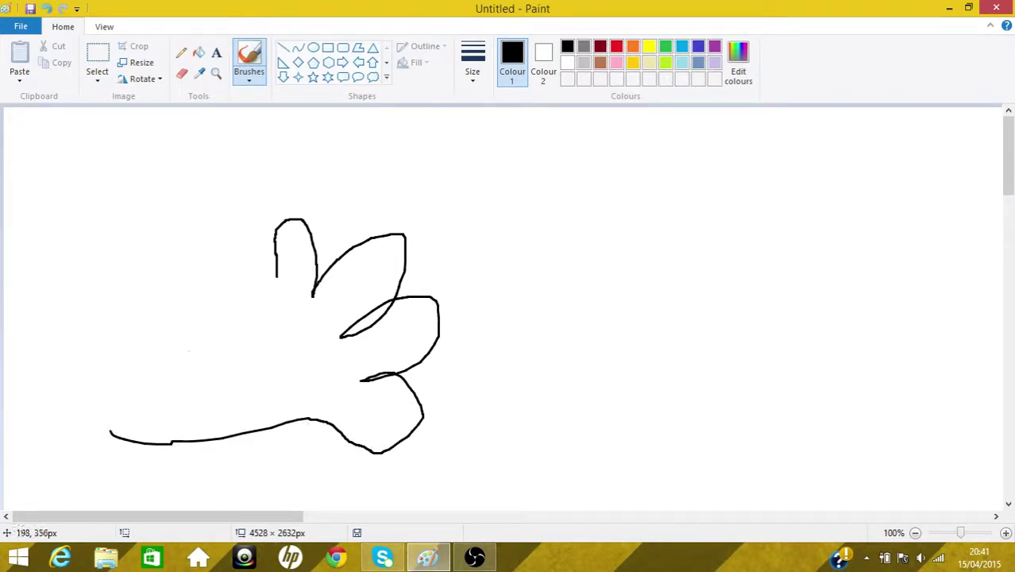
pyautogui.moveTo(277, 274); pyautogui.dragTo(3, 408)
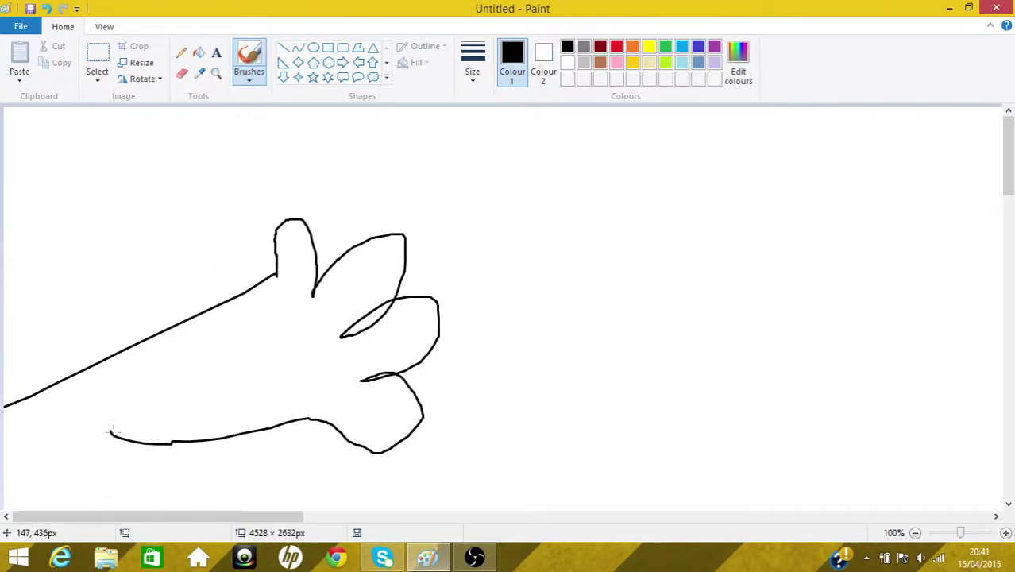
pyautogui.moveTo(112, 431); pyautogui.dragTo(7, 507)
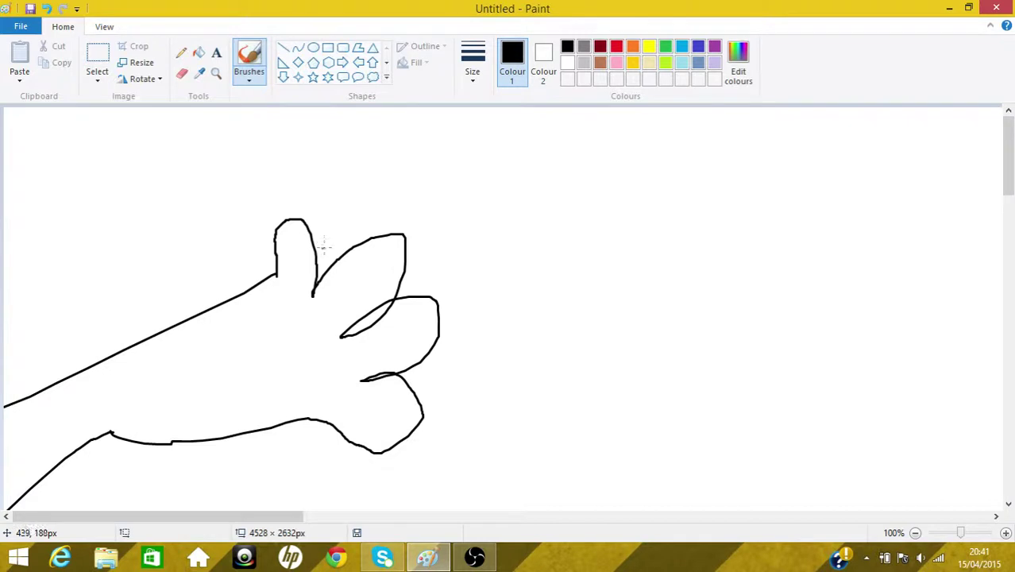
# Add a large pointed thumb above the hand and draw nail lines across the tips of the thumb and all four fingers.
pyautogui.moveTo(263, 273)
pyautogui.mouseDown()
pyautogui.moveTo(224, 139)
pyautogui.moveTo(195, 165)
pyautogui.moveTo(168, 257)
pyautogui.moveTo(193, 333)
pyautogui.mouseUp()
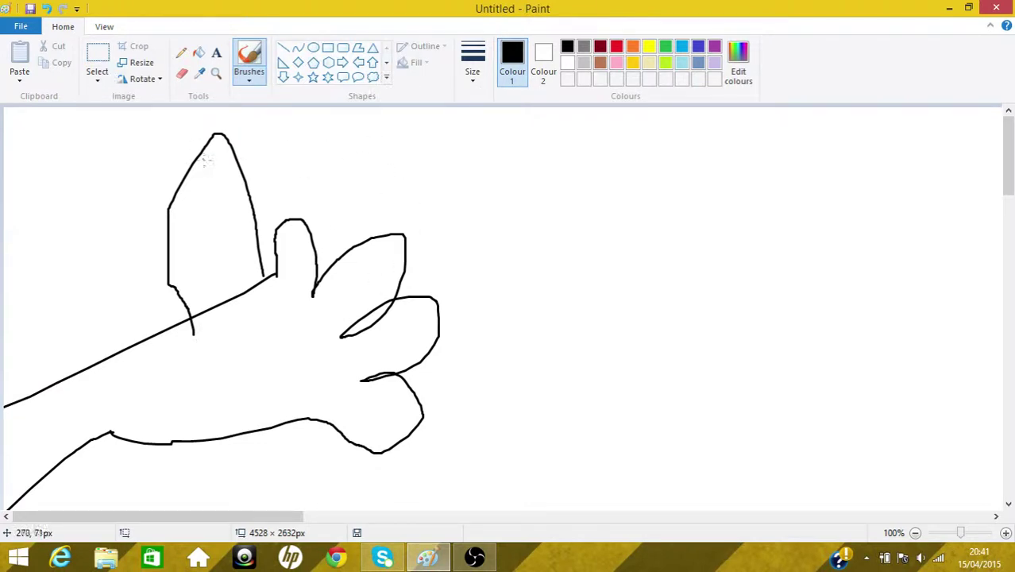
pyautogui.moveTo(201, 154); pyautogui.dragTo(237, 159)
pyautogui.moveTo(278, 227); pyautogui.dragTo(311, 229)
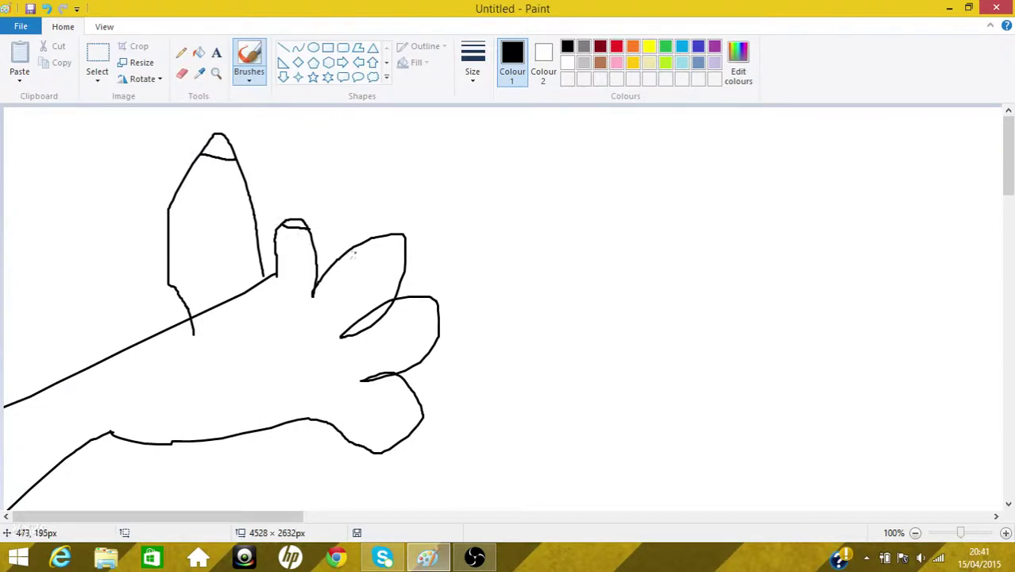
pyautogui.moveTo(387, 236); pyautogui.dragTo(412, 259)
pyautogui.moveTo(428, 302); pyautogui.dragTo(439, 334)
pyautogui.moveTo(416, 410); pyautogui.dragTo(361, 462)
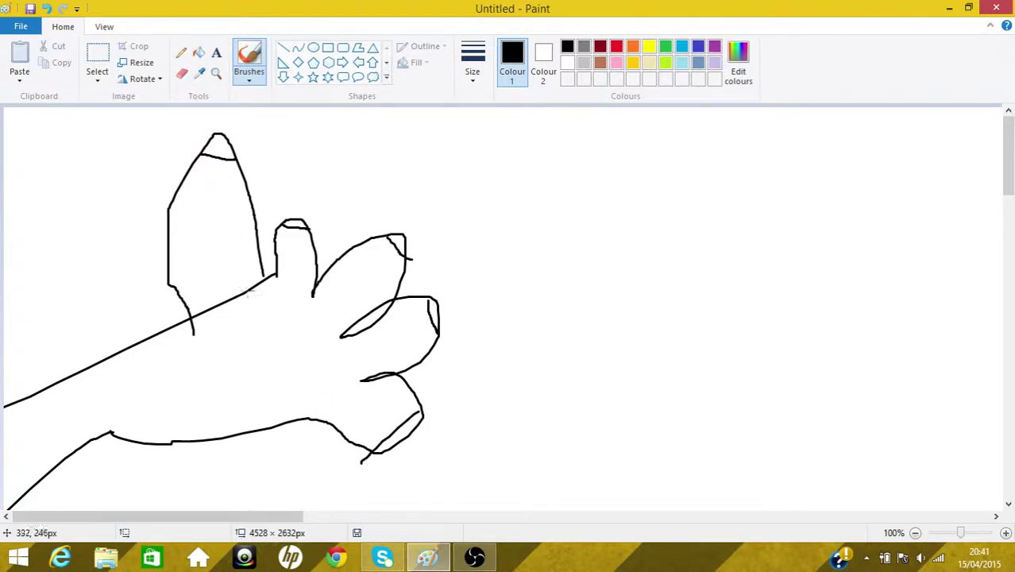
# Mark the thumb with a red X and handwrite the red label "Thumb" beside it.
pyautogui.click(618, 47)
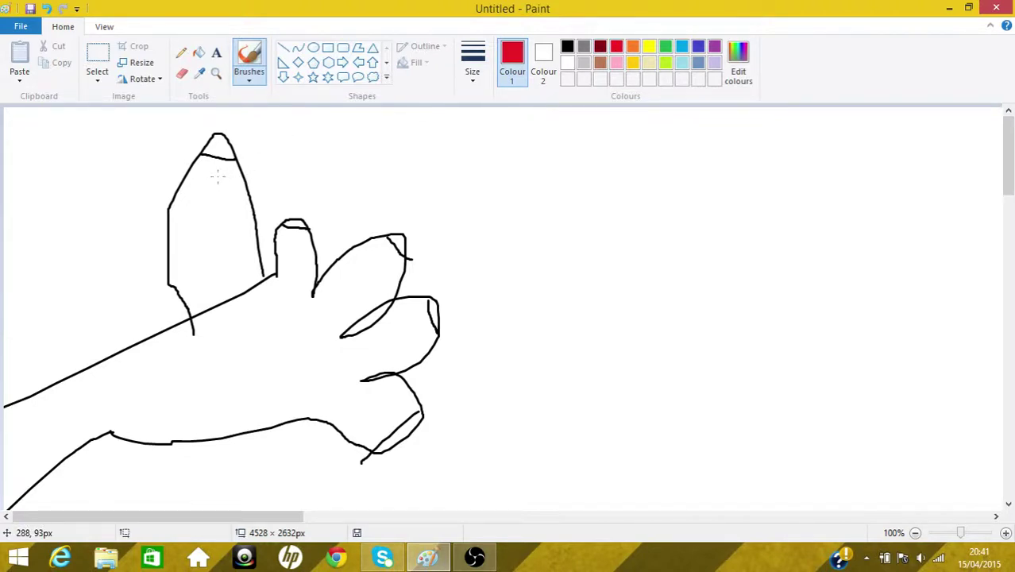
pyautogui.moveTo(218, 177)
pyautogui.mouseDown()
pyautogui.moveTo(234, 192)
pyautogui.moveTo(218, 196)
pyautogui.mouseUp()
pyautogui.moveTo(271, 157)
pyautogui.mouseDown()
pyautogui.moveTo(280, 172)
pyautogui.moveTo(278, 141)
pyautogui.moveTo(309, 159)
pyautogui.moveTo(348, 124)
pyautogui.moveTo(378, 143)
pyautogui.moveTo(362, 136)
pyautogui.mouseUp()
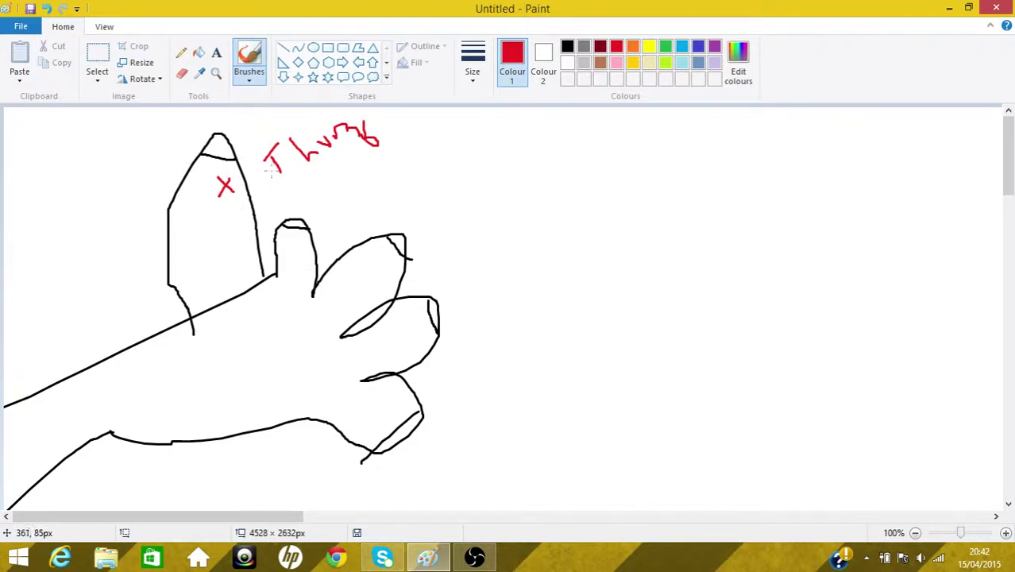
# Draw two red left arrows: one about 30 × 23 px from the label to the thumb, one about 74 × 46 px on the thumb's outer side.
pyautogui.click(283, 77)
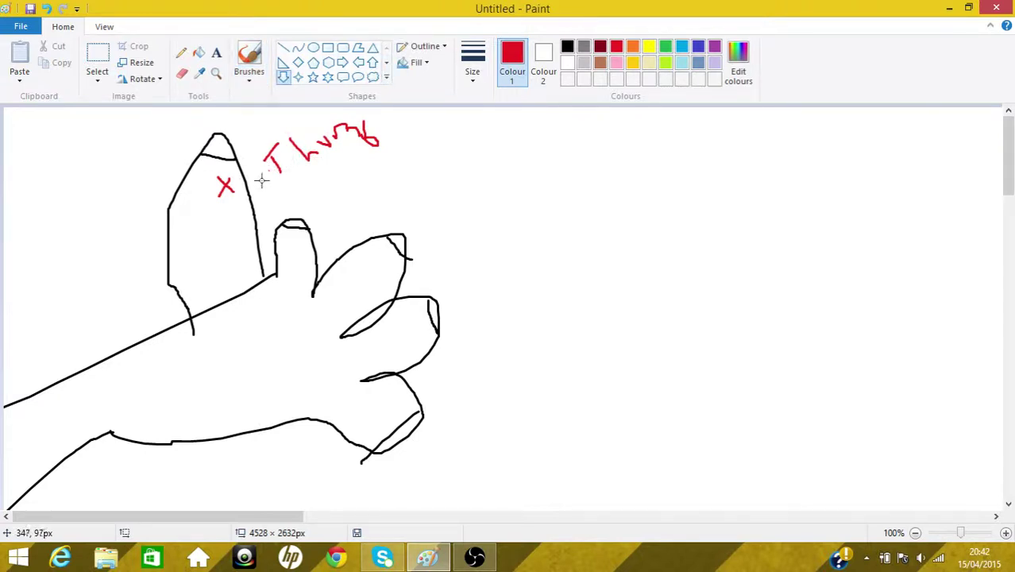
pyautogui.click(358, 62)
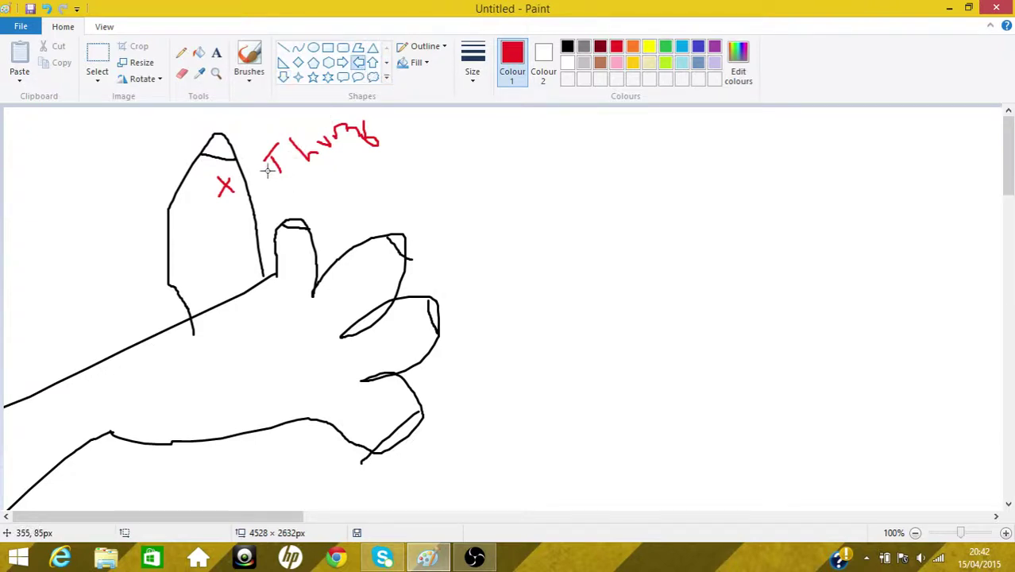
pyautogui.moveTo(269, 170); pyautogui.dragTo(245, 189)
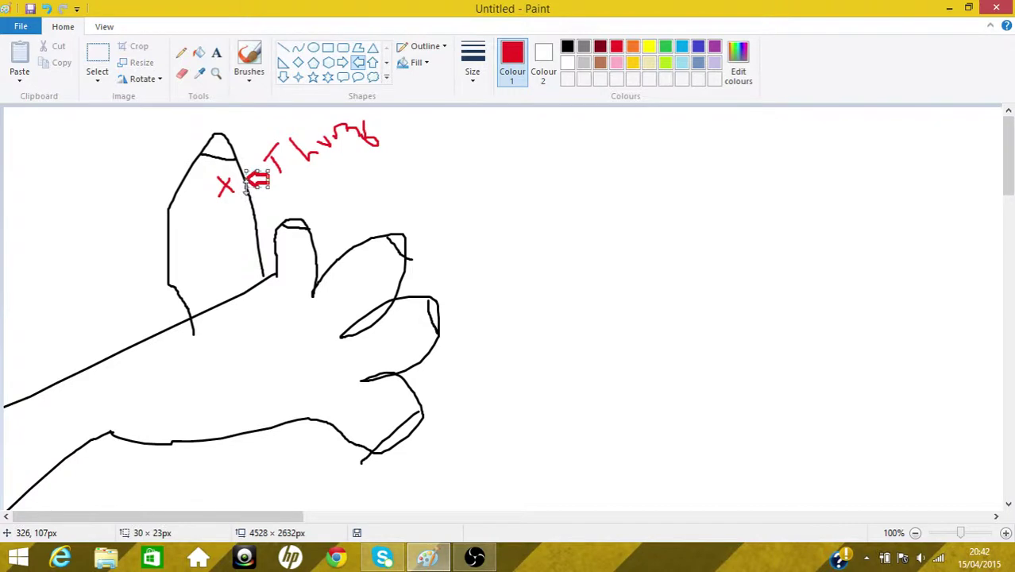
pyautogui.click(507, 136)
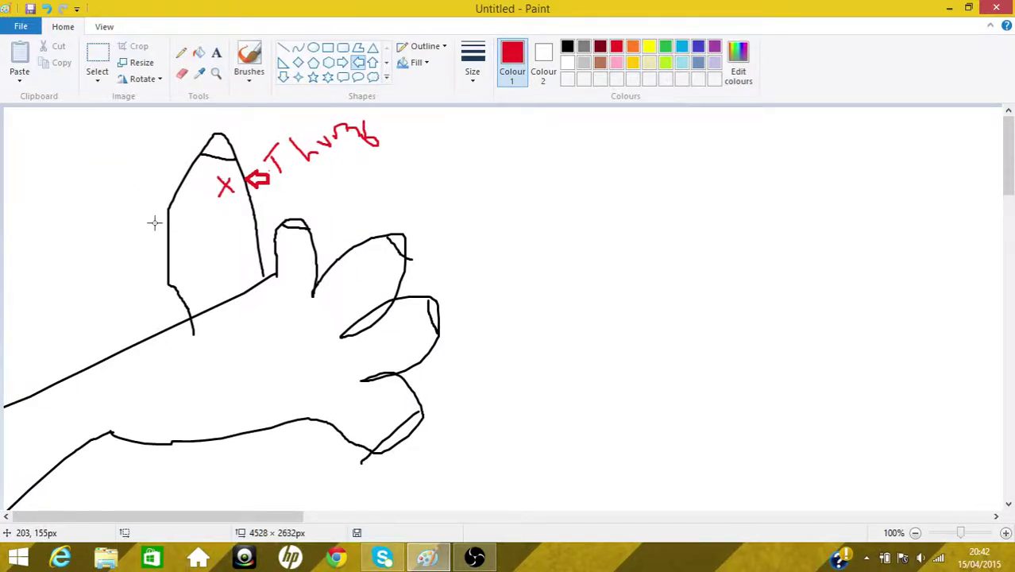
pyautogui.moveTo(154, 224); pyautogui.dragTo(100, 255)
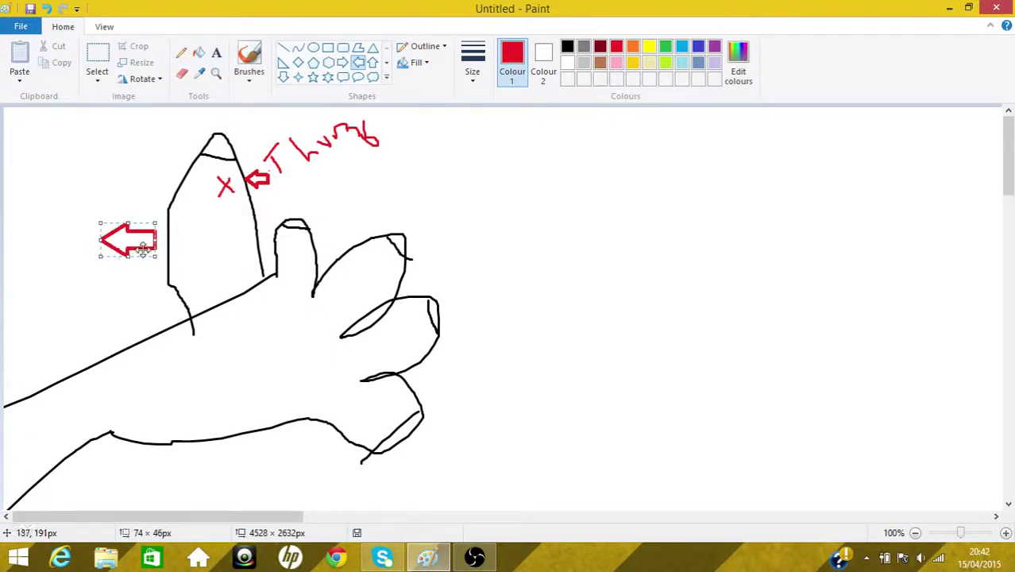
pyautogui.click(127, 209)
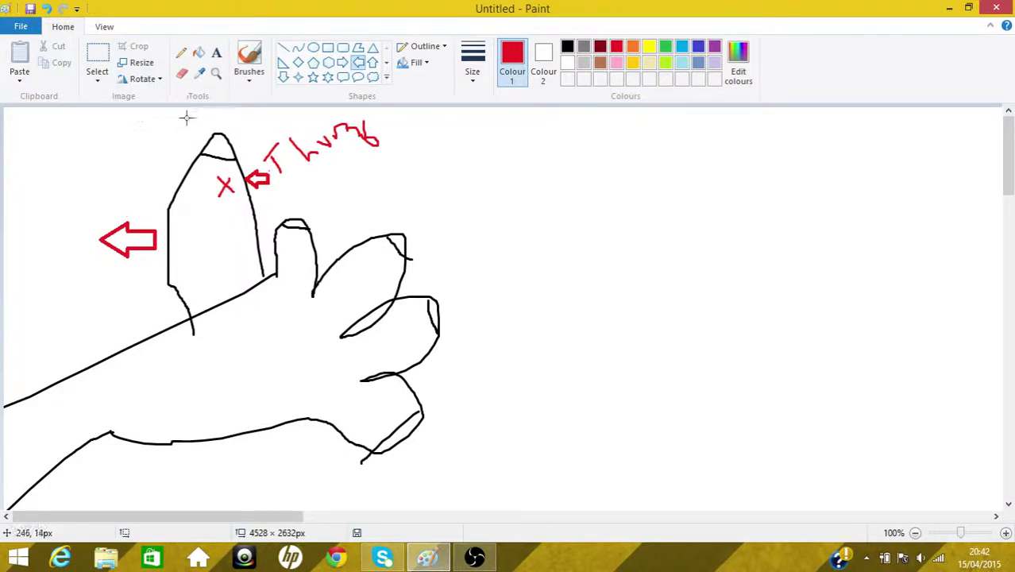
# Draw a red left arrow about 114 × 61 px pointing at the first finger and a right arrow about 142 × 73 px above it.
pyautogui.moveTo(259, 205); pyautogui.dragTo(391, 243)
pyautogui.click(363, 190)
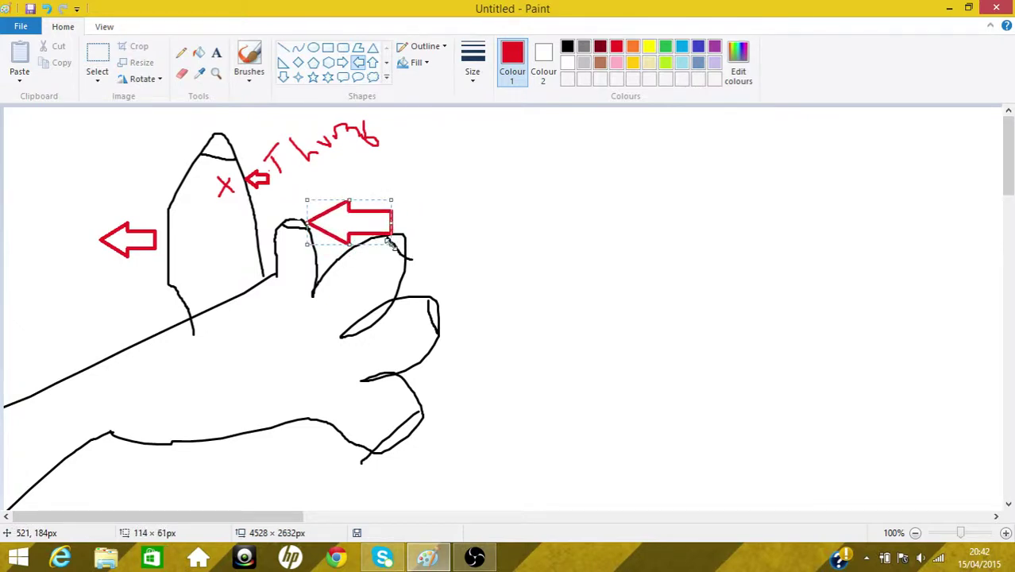
pyautogui.click(467, 162)
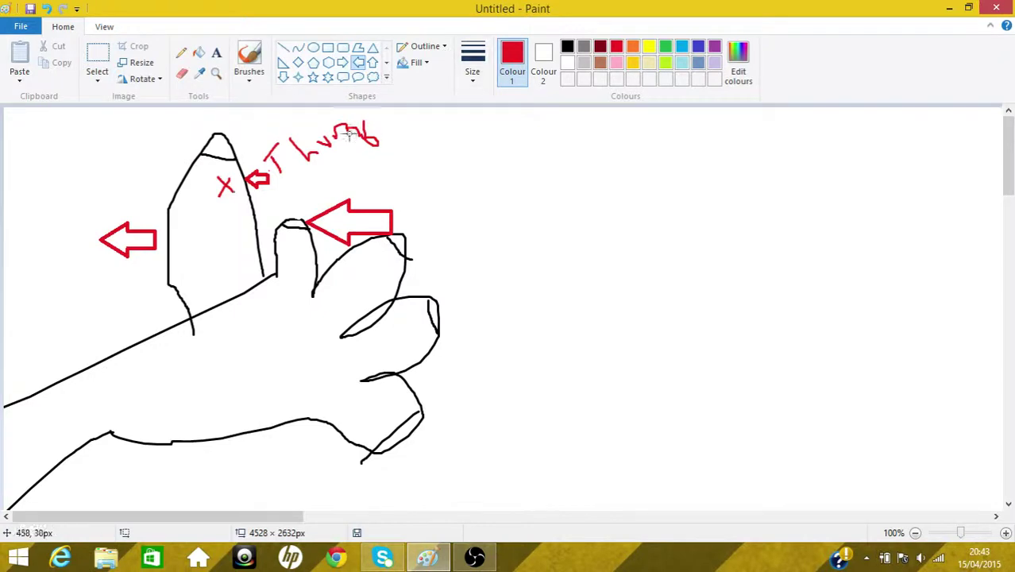
pyautogui.click(342, 63)
pyautogui.moveTo(369, 162); pyautogui.dragTo(476, 214)
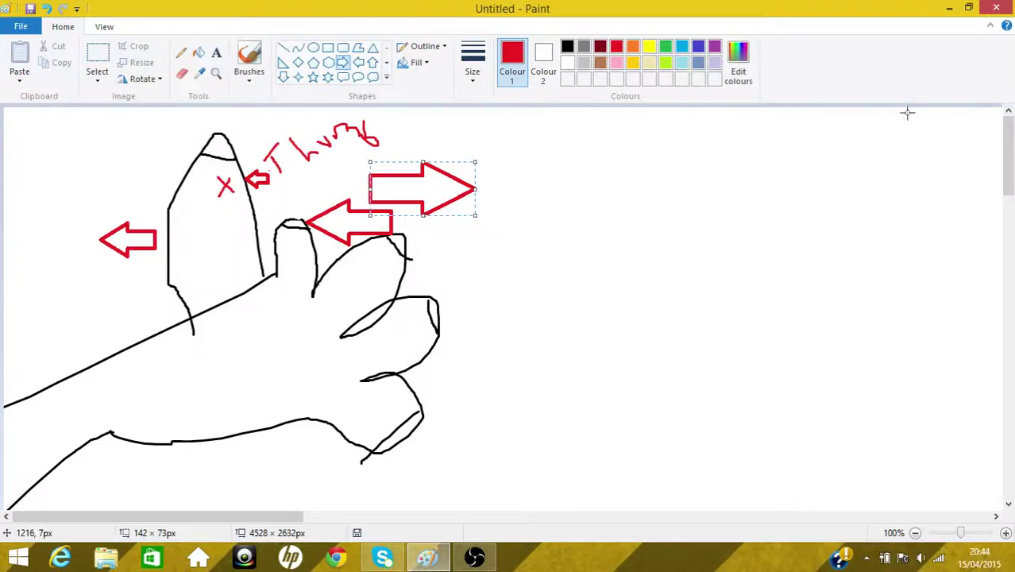
# Draw seven red right arrows of varied sizes in the empty area beyond the fingers, the largest about 216 × 316 px.
pyautogui.moveTo(908, 112); pyautogui.dragTo(969, 204)
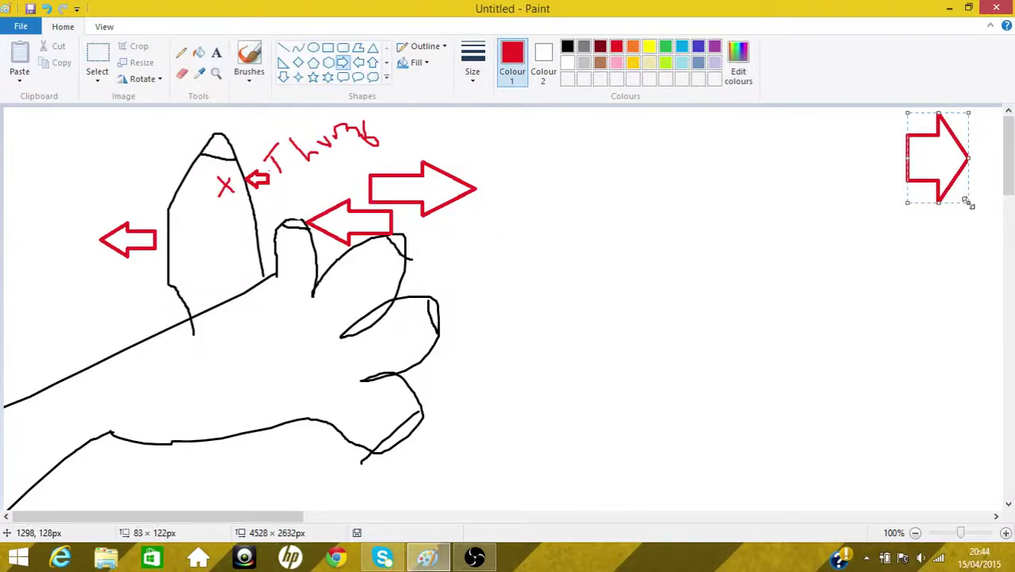
pyautogui.moveTo(768, 151); pyautogui.dragTo(887, 302)
pyautogui.moveTo(579, 212); pyautogui.dragTo(740, 449)
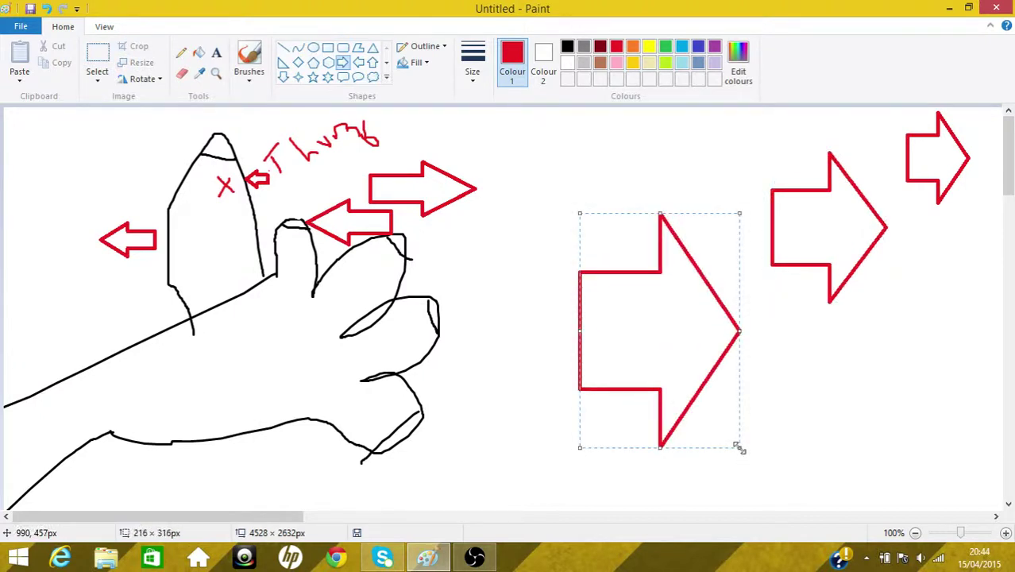
pyautogui.moveTo(683, 171); pyautogui.dragTo(708, 151)
pyautogui.moveTo(568, 154); pyautogui.dragTo(694, 220)
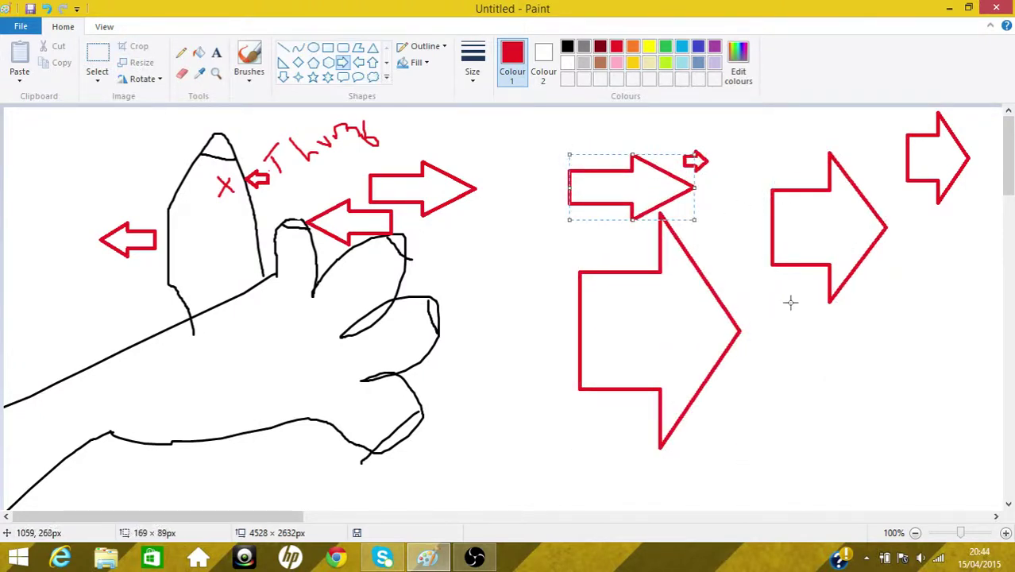
pyautogui.moveTo(790, 311); pyautogui.dragTo(951, 449)
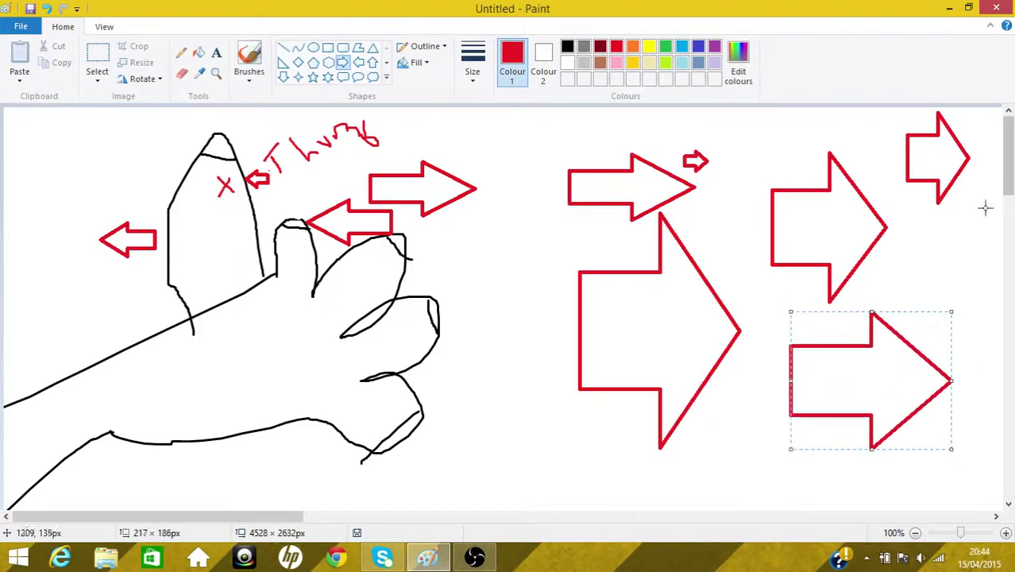
pyautogui.moveTo(951, 211); pyautogui.dragTo(947, 350)
pyautogui.rightClick(931, 256)
pyautogui.click(904, 243)
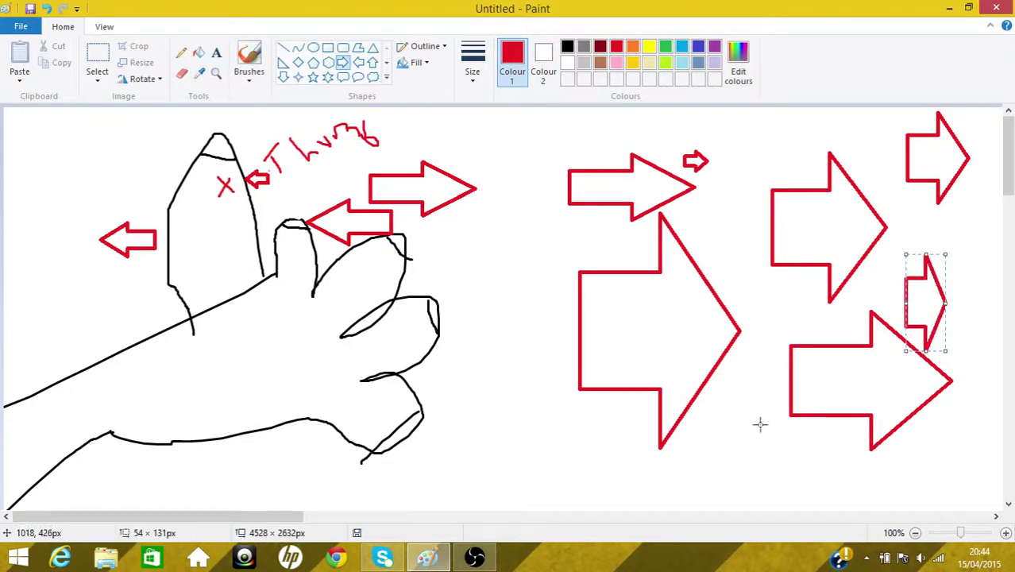
# Layer more overlapping red right arrows across the fingers and existing arrows, including ones about 596 × 61 px and 370 × 224 px.
pyautogui.moveTo(733, 395); pyautogui.dragTo(292, 353)
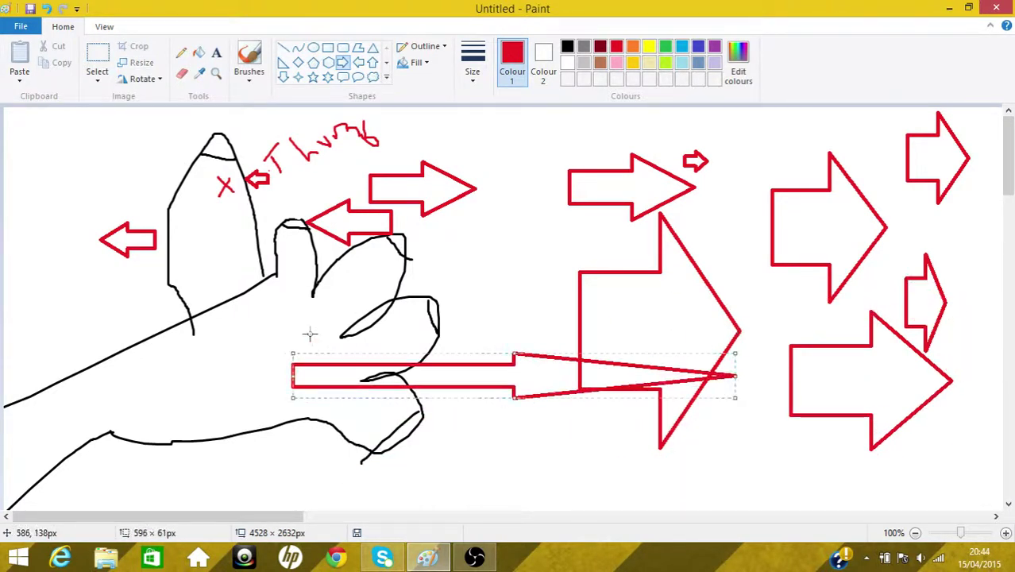
pyautogui.moveTo(747, 224); pyautogui.dragTo(630, 285)
pyautogui.moveTo(681, 208); pyautogui.dragTo(407, 373)
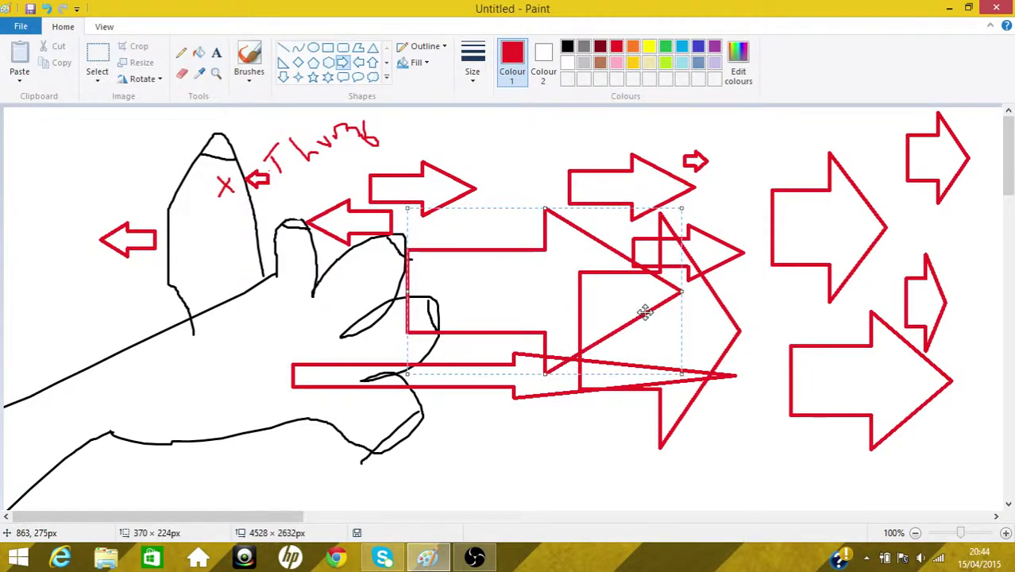
pyautogui.moveTo(854, 256); pyautogui.dragTo(795, 275)
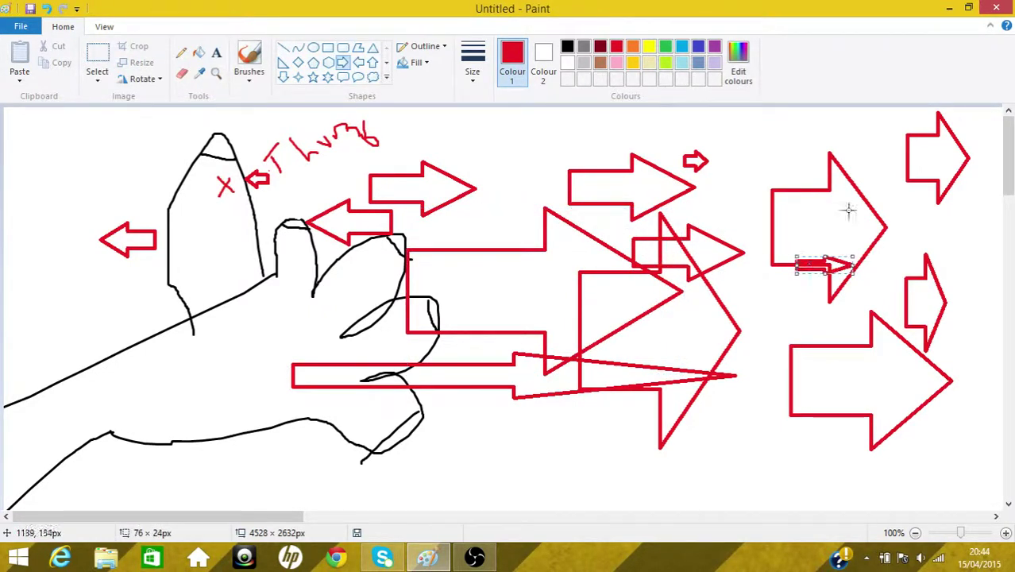
pyautogui.moveTo(857, 119); pyautogui.dragTo(616, 372)
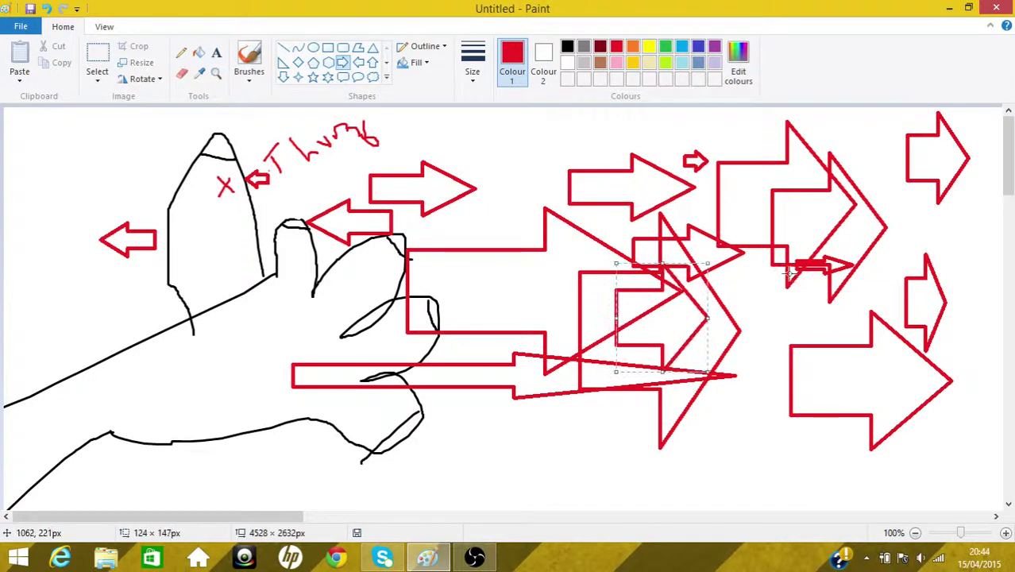
pyautogui.moveTo(761, 295); pyautogui.dragTo(622, 450)
pyautogui.moveTo(809, 245)
pyautogui.mouseDown()
pyautogui.moveTo(607, 386)
pyautogui.moveTo(583, 385)
pyautogui.mouseUp()
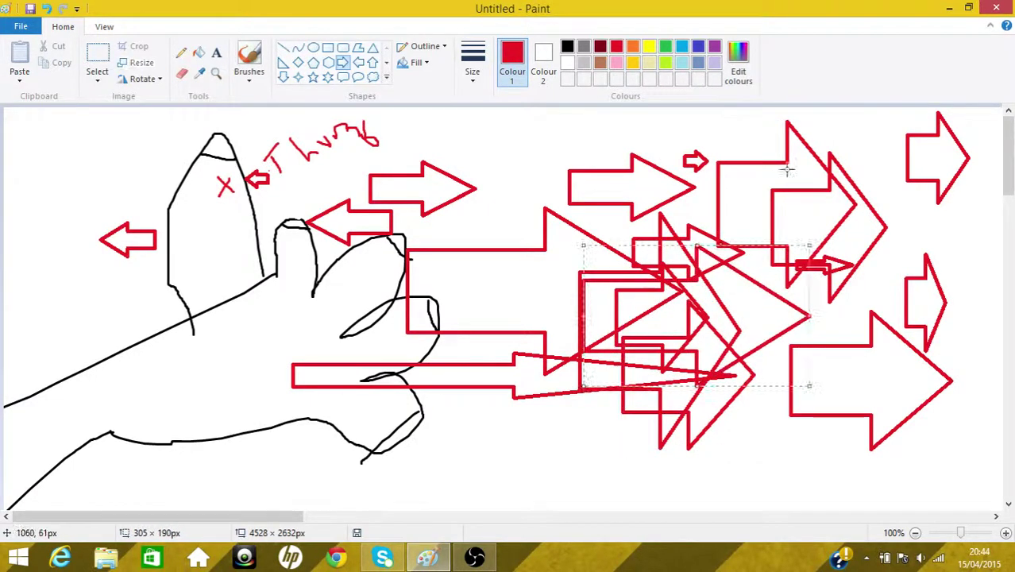
pyautogui.moveTo(677, 219); pyautogui.dragTo(584, 312)
pyautogui.moveTo(755, 141); pyautogui.dragTo(620, 290)
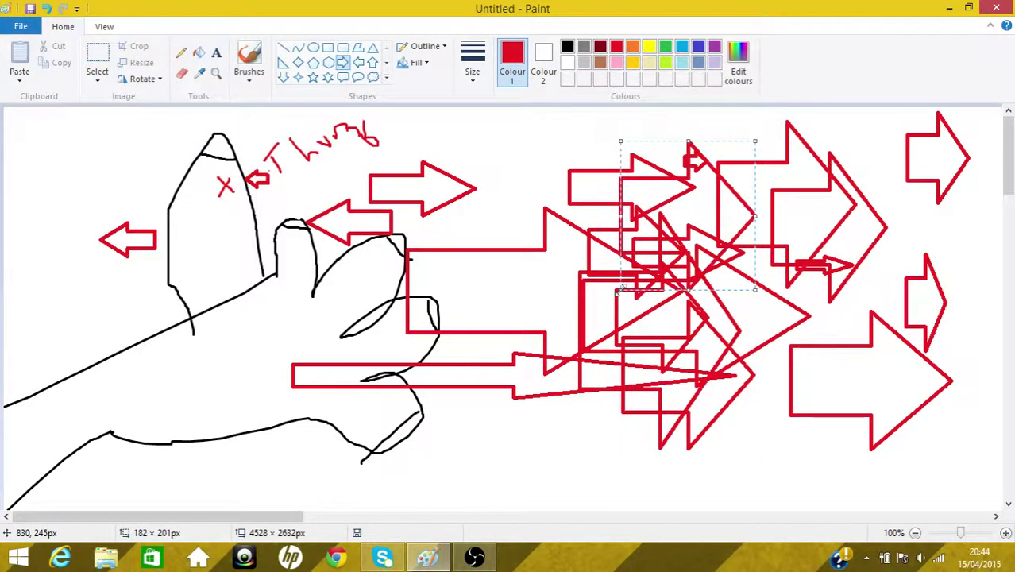
pyautogui.moveTo(983, 128)
pyautogui.mouseDown()
pyautogui.moveTo(882, 187)
pyautogui.moveTo(859, 189)
pyautogui.mouseUp()
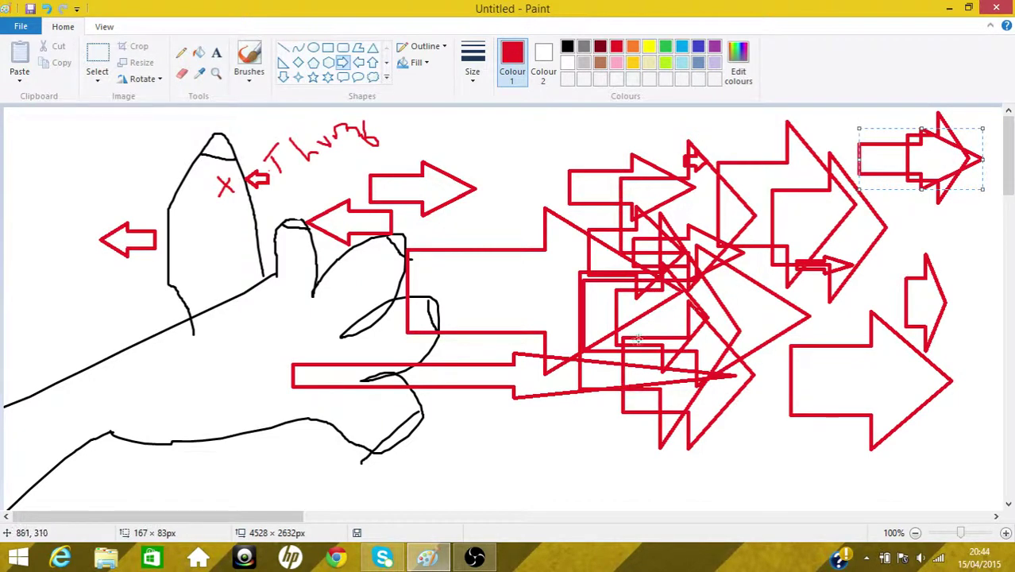
pyautogui.moveTo(821, 264); pyautogui.dragTo(799, 176)
# Draw a large red right arrow about 811 × 435 px in the blank area below the arrow cluster.
pyautogui.scroll(-3, 789, 166)
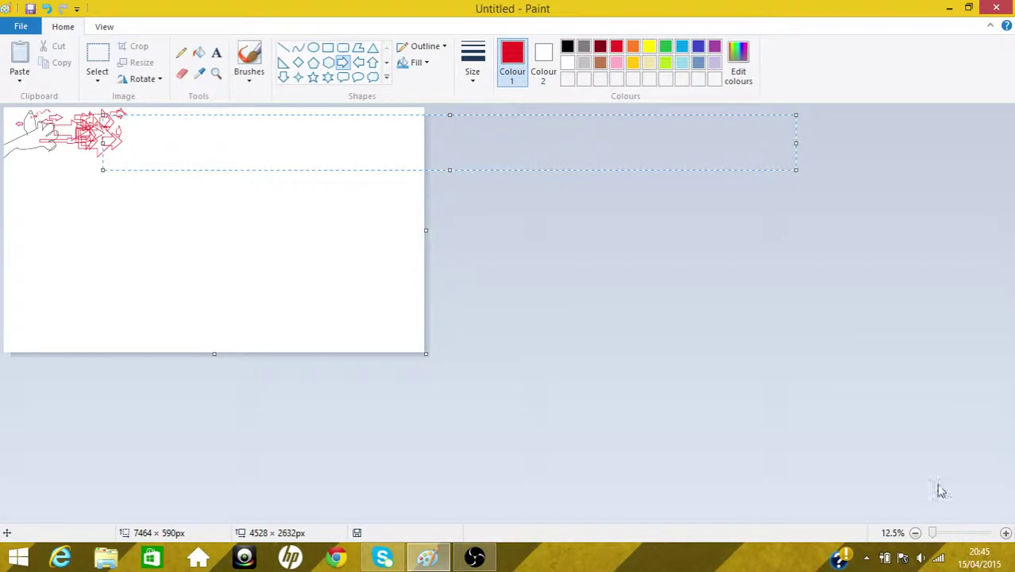
pyautogui.moveTo(933, 533); pyautogui.dragTo(947, 535)
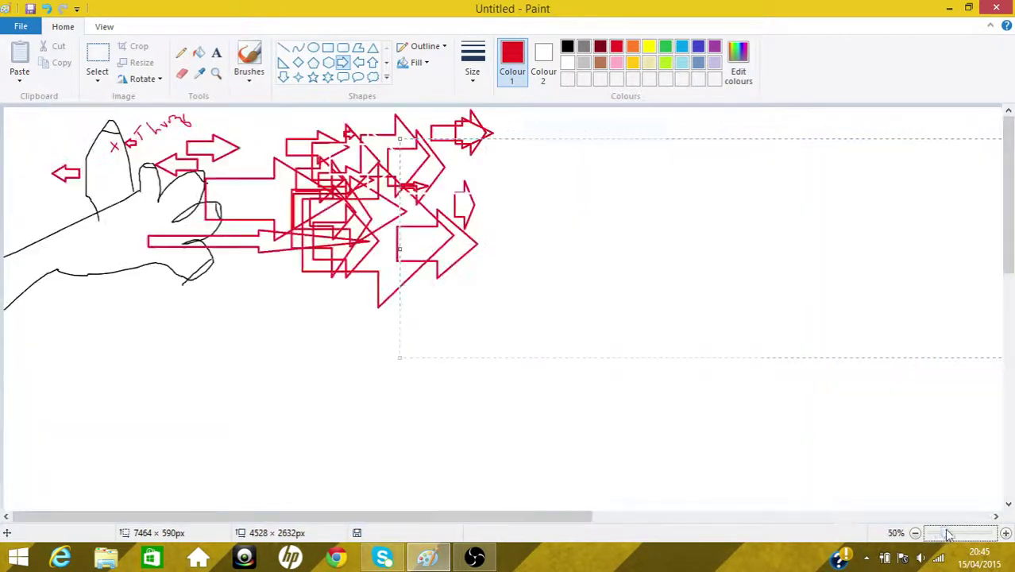
pyautogui.click(735, 396)
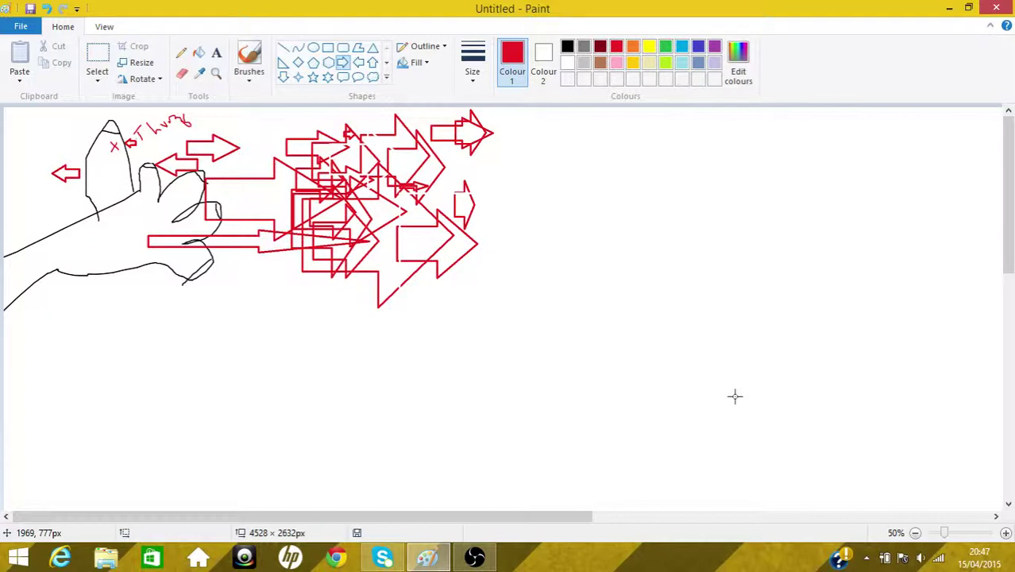
pyautogui.moveTo(545, 358); pyautogui.dragTo(845, 519)
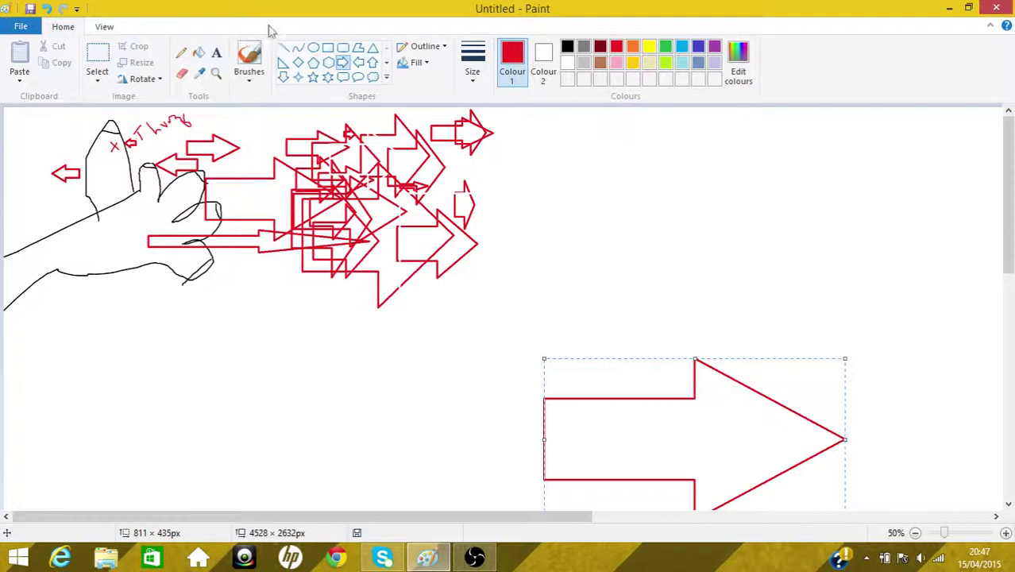
# Brush a short red line in the blank area beyond the arrows, then restore the Paint window to a smaller size.
pyautogui.click(261, 54)
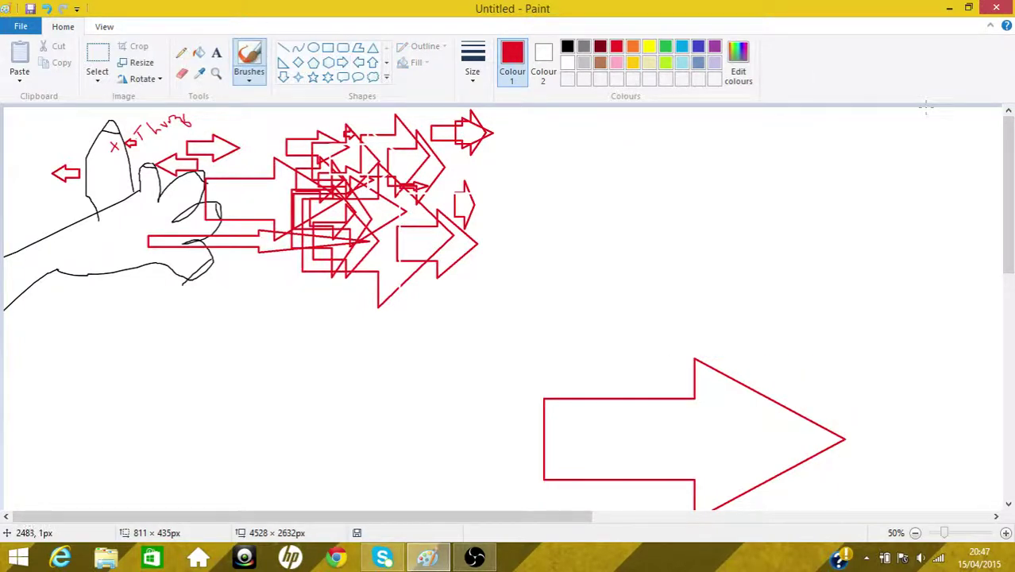
pyautogui.moveTo(925, 108); pyautogui.dragTo(1002, 133)
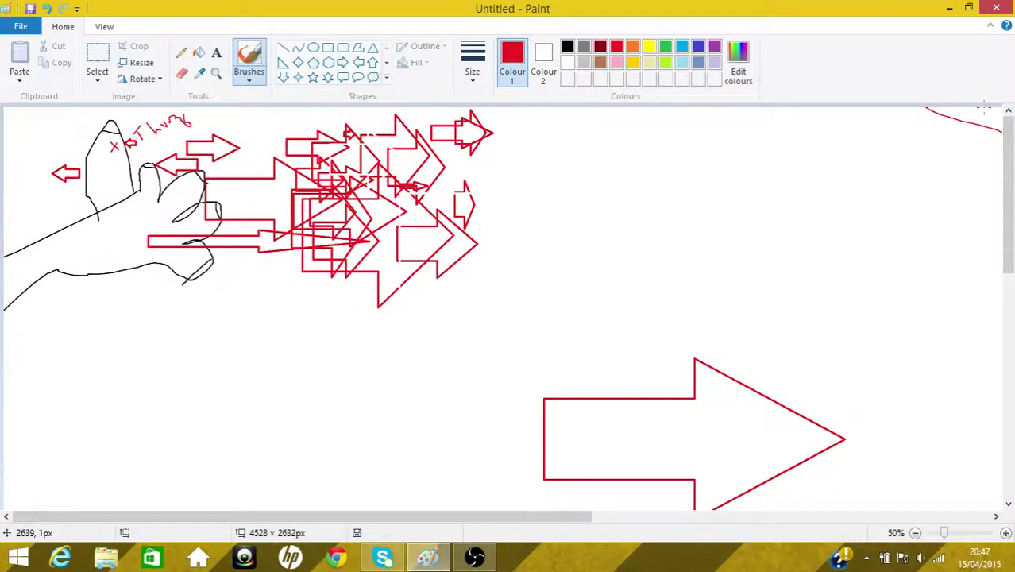
pyautogui.doubleClick(881, 7)
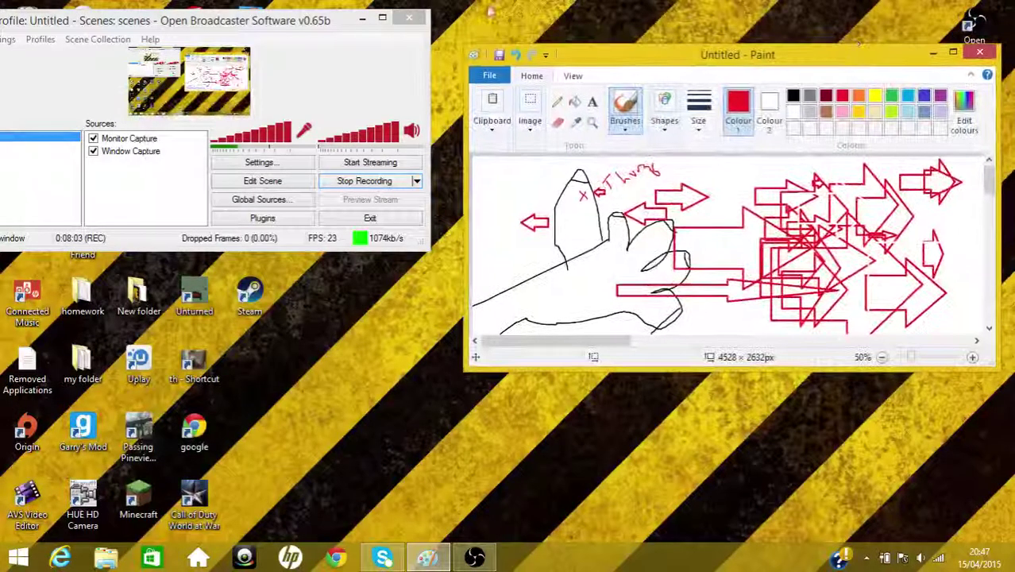